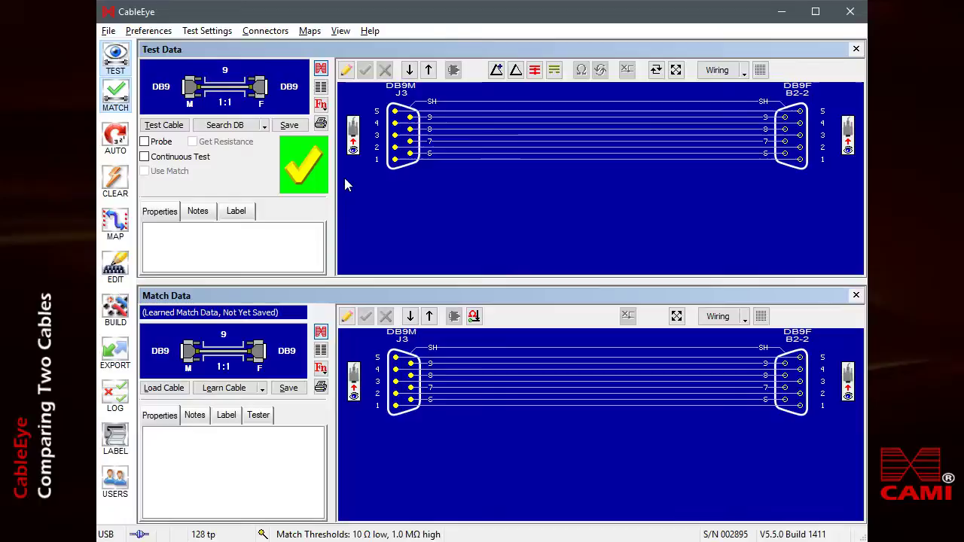
Retest the DB9 cable so the missing pin 1 wire fails, then select connector J3.
{"action": "left_click", "coordinate": [344, 185]}
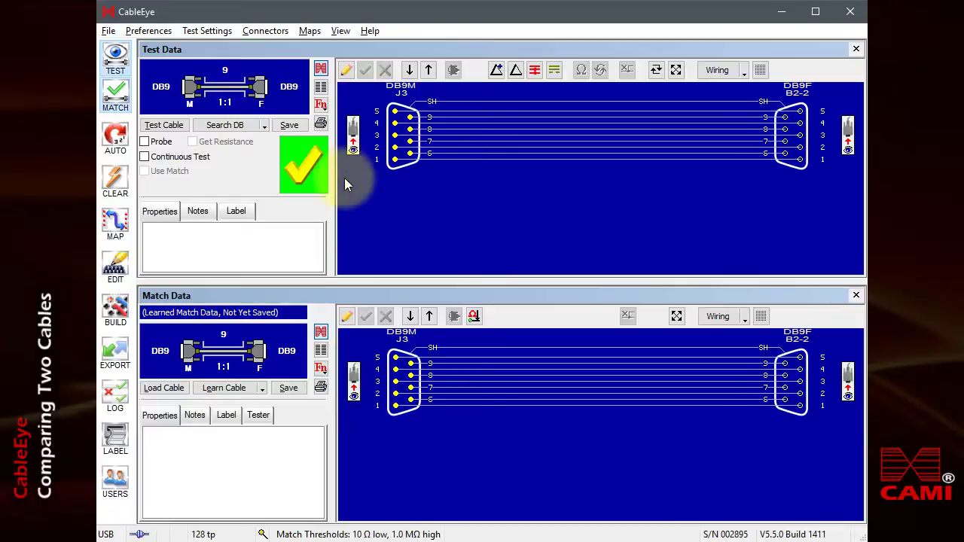
{"action": "left_click", "coordinate": [173, 129]}
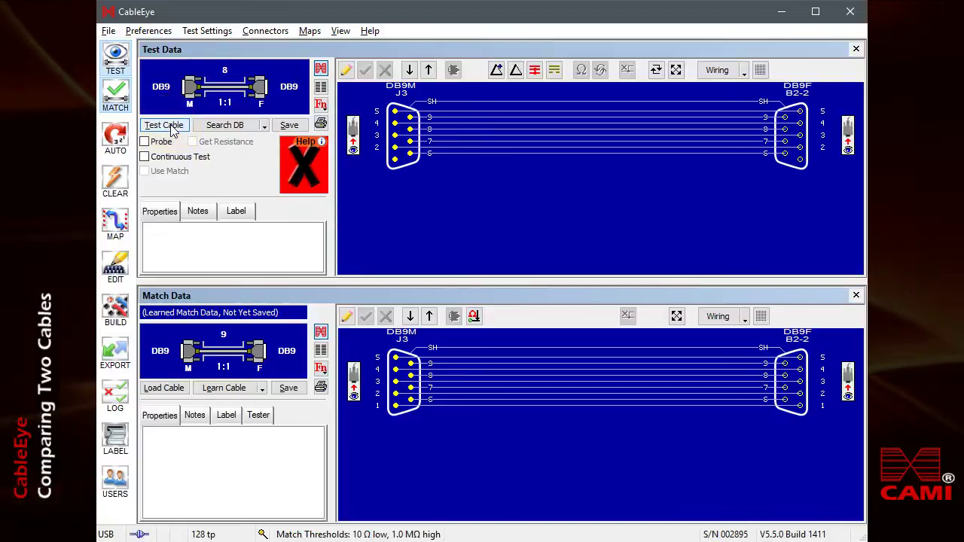
{"action": "left_click", "coordinate": [401, 167]}
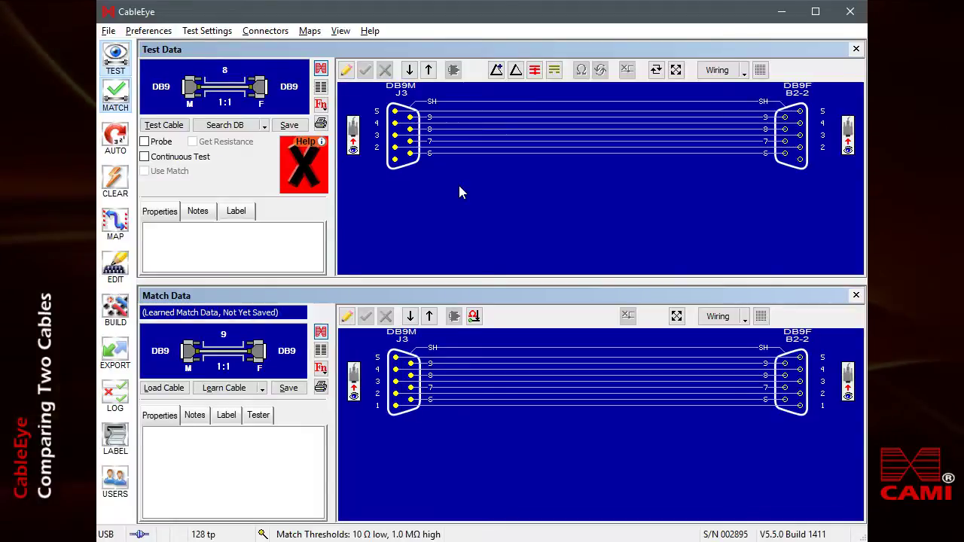
{"action": "left_click", "coordinate": [117, 145]}
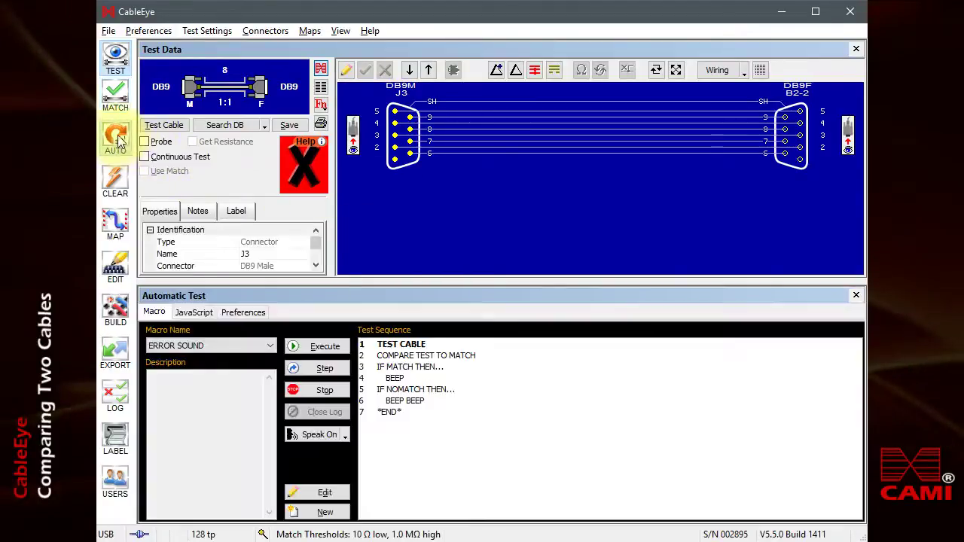
{"action": "left_click", "coordinate": [319, 345]}
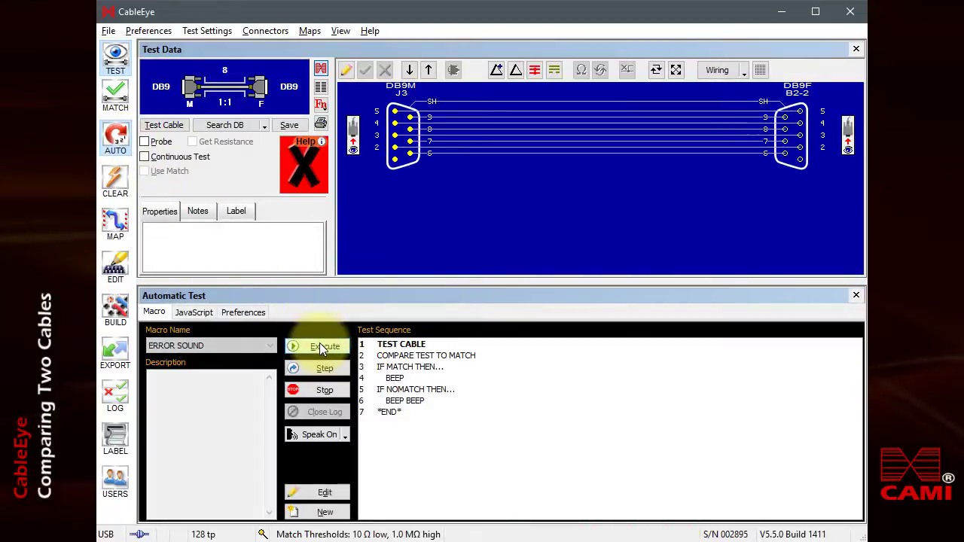
{"action": "left_click", "coordinate": [319, 345]}
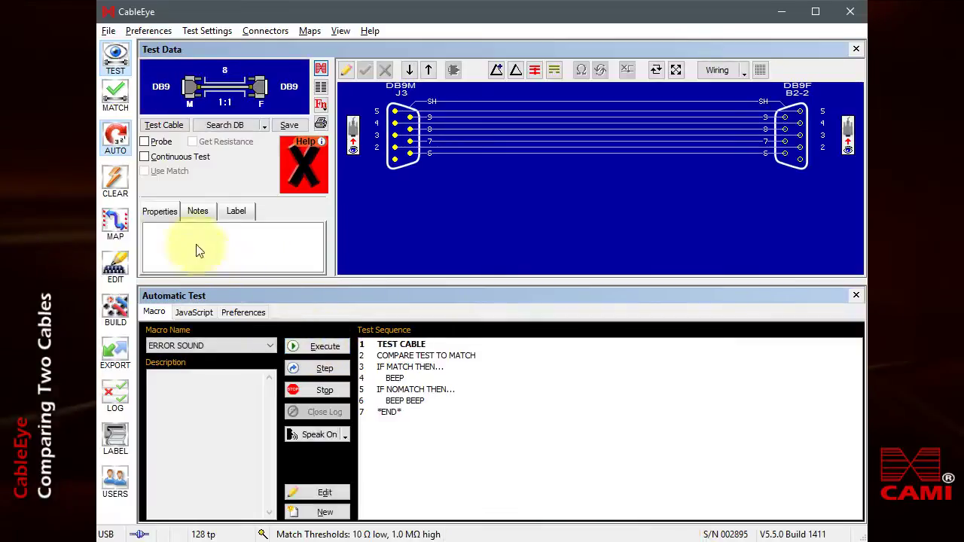
{"action": "left_click", "coordinate": [115, 139]}
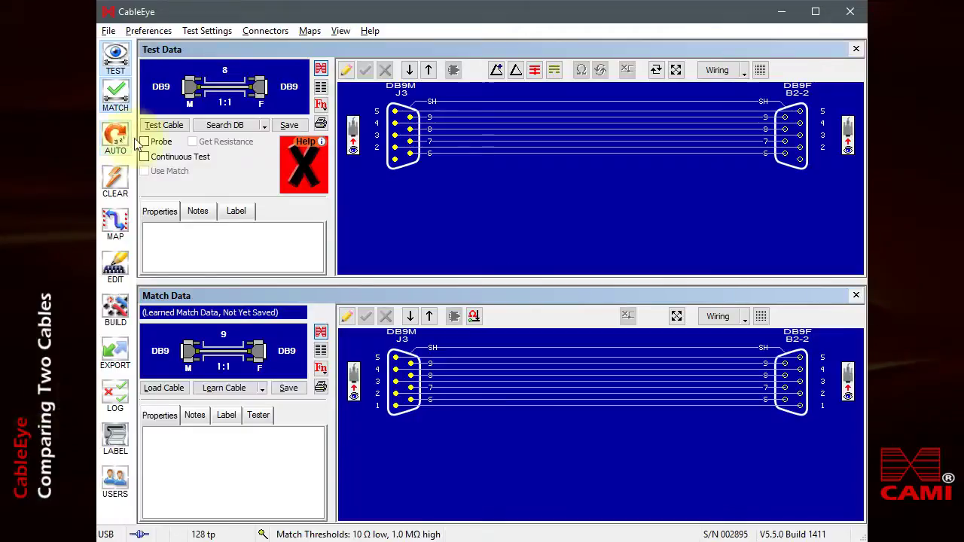
Compare difference views, settling on differences between test and match alone to isolate pin 1.
{"action": "left_click", "coordinate": [516, 76]}
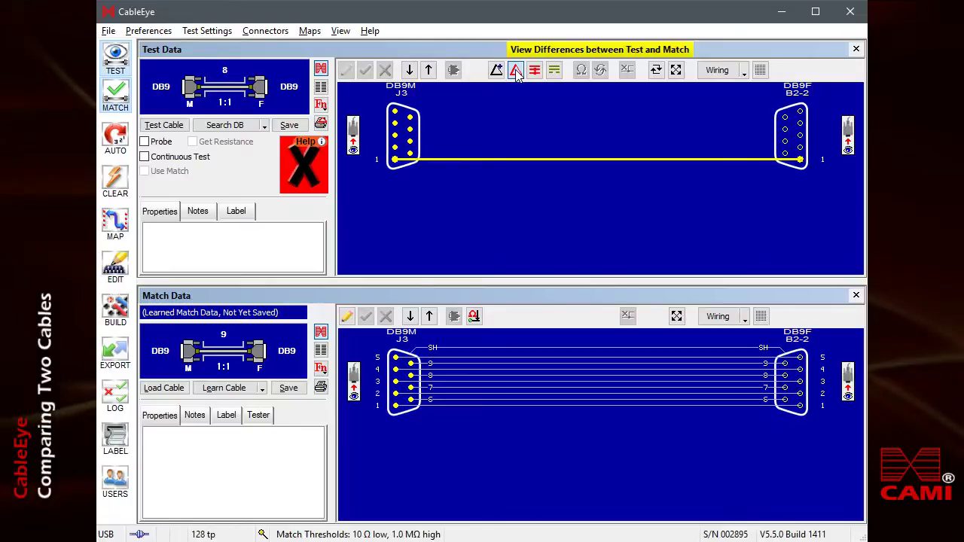
{"action": "left_click", "coordinate": [516, 71]}
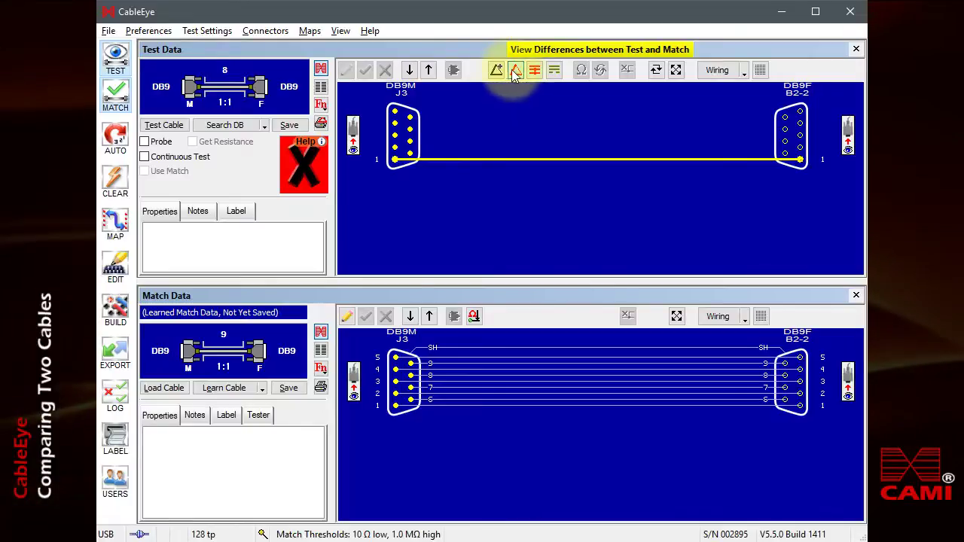
{"action": "left_click", "coordinate": [497, 71]}
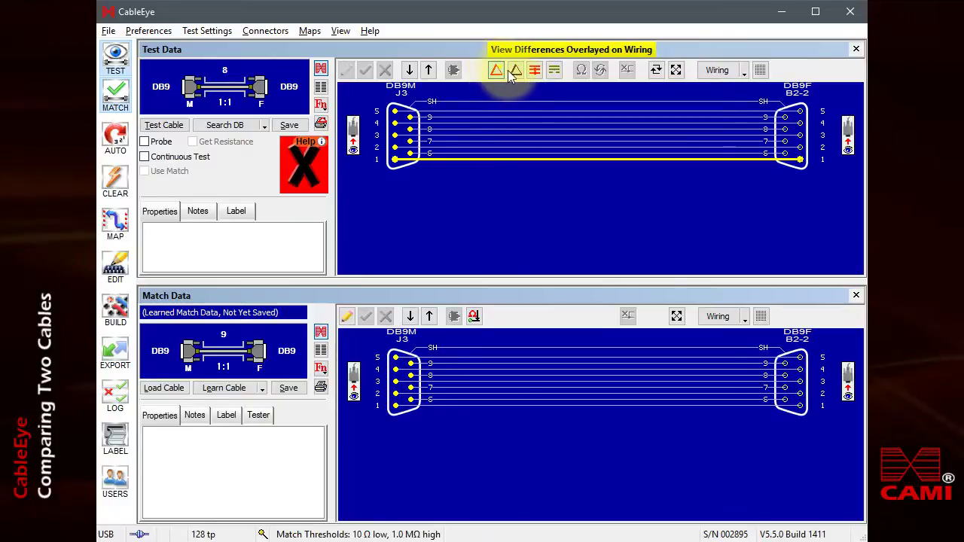
{"action": "left_click", "coordinate": [516, 71]}
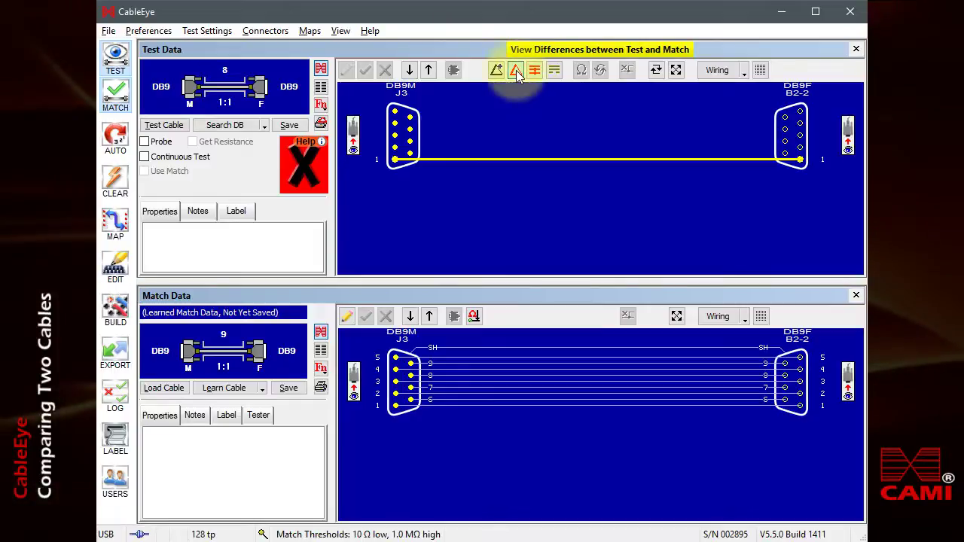
Show the Differences Only netlist, listing J3 pin 1 to B2-2 pin 1 as missing.
{"action": "left_click", "coordinate": [321, 86]}
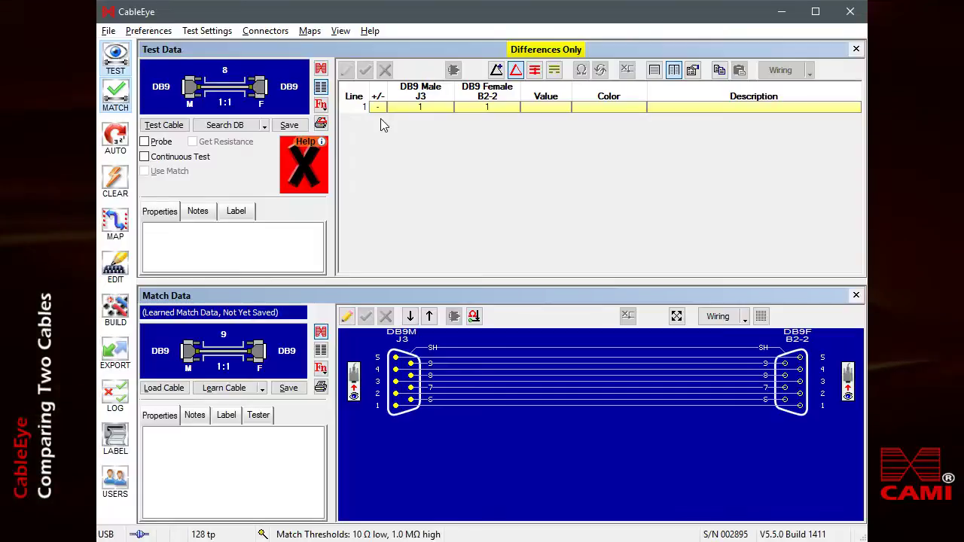
{"action": "left_click", "coordinate": [173, 126]}
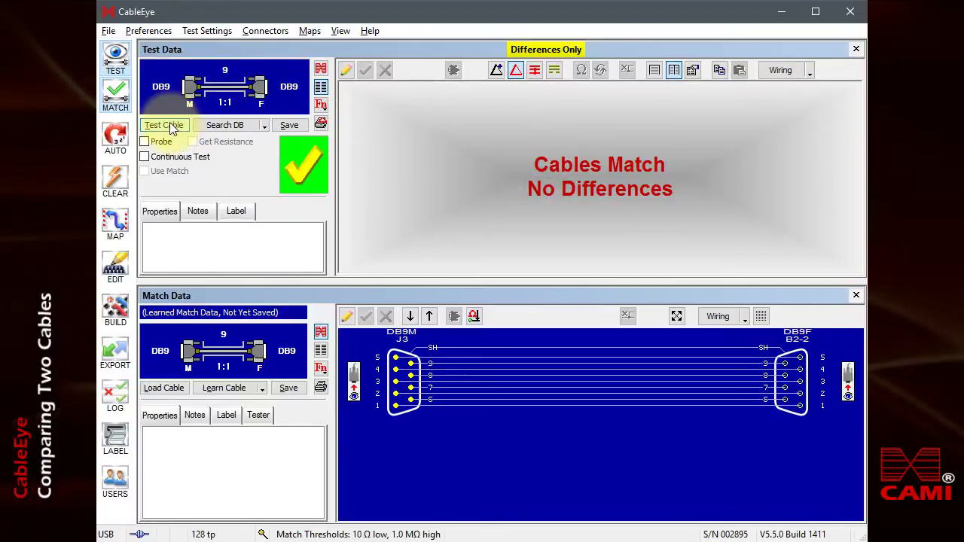
{"action": "left_click", "coordinate": [173, 127]}
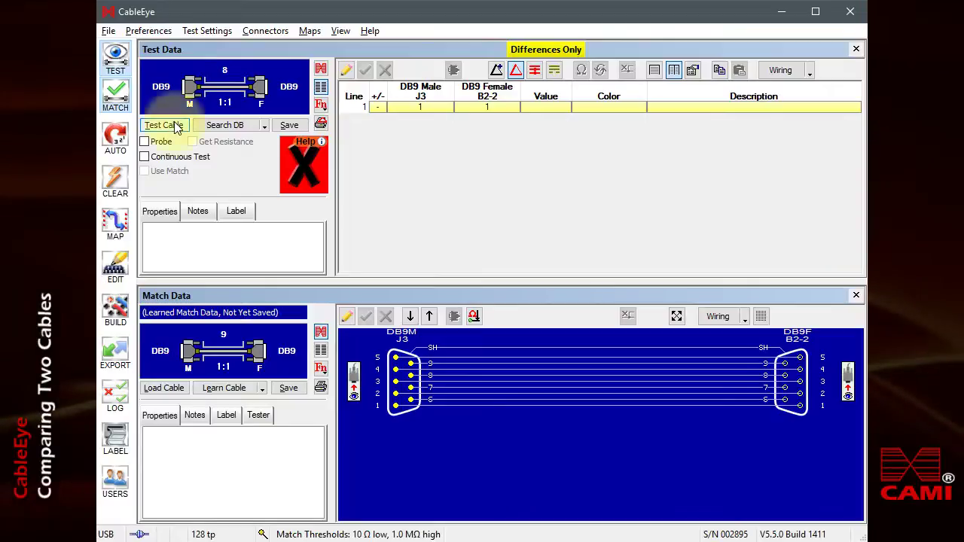
{"action": "left_click", "coordinate": [320, 125]}
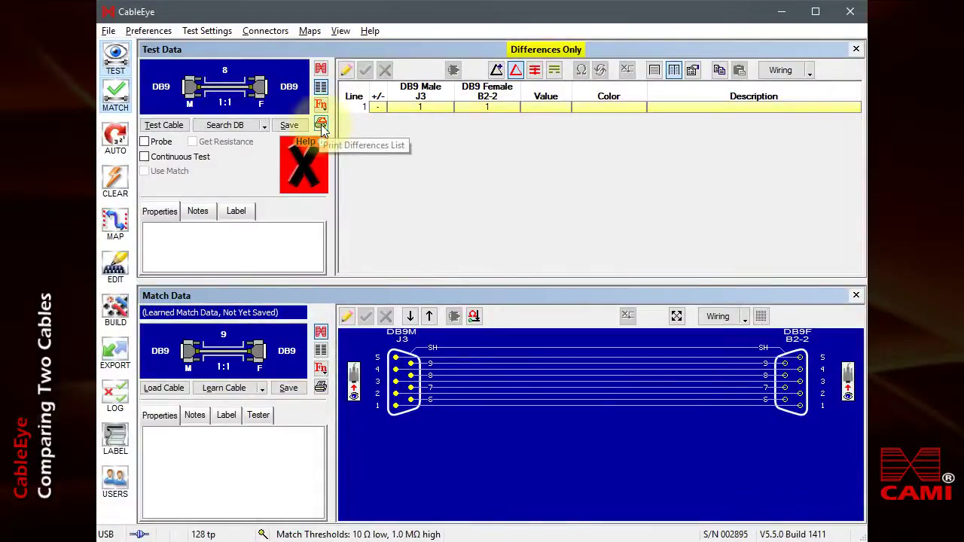
Retest the repaired cable, view its full netlist, then return to the wiring diagram.
{"action": "left_click", "coordinate": [177, 128]}
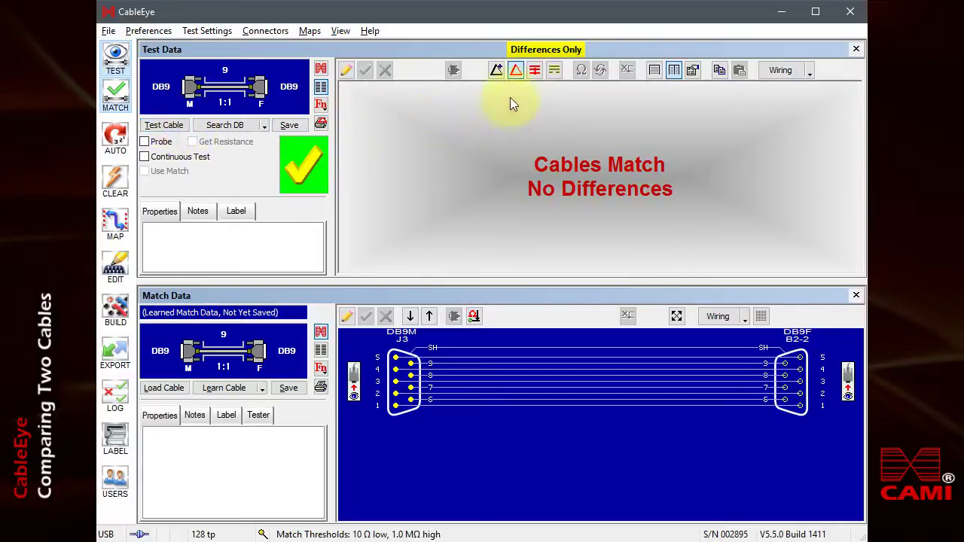
{"action": "left_click", "coordinate": [515, 70]}
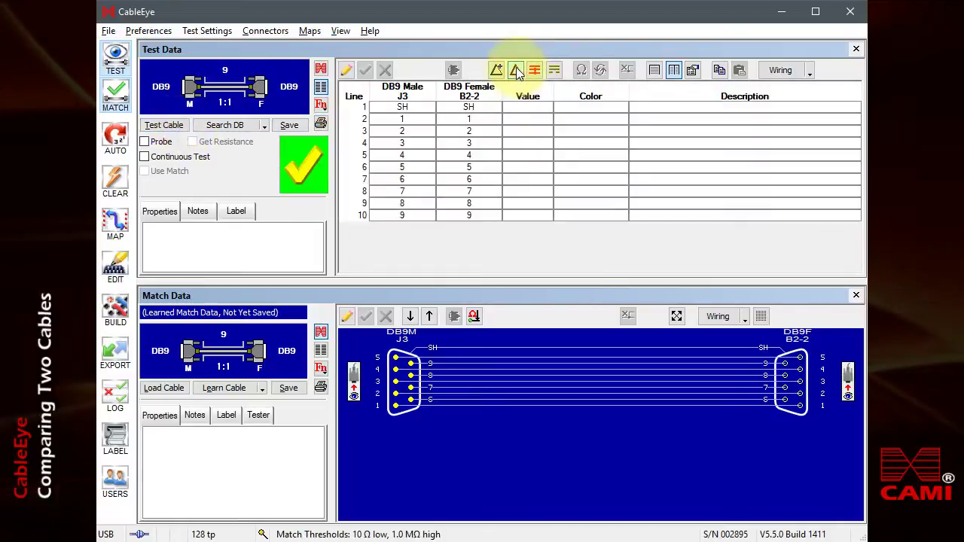
{"action": "left_click", "coordinate": [321, 68]}
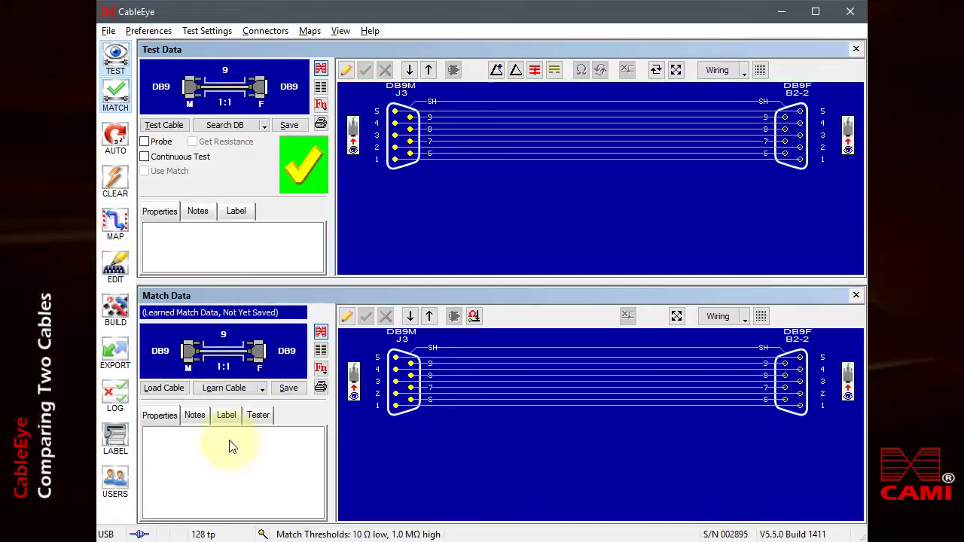
Retest the cable and list its differences, showing +37 Ω extra resistance on pin 4.
{"action": "left_click", "coordinate": [174, 125]}
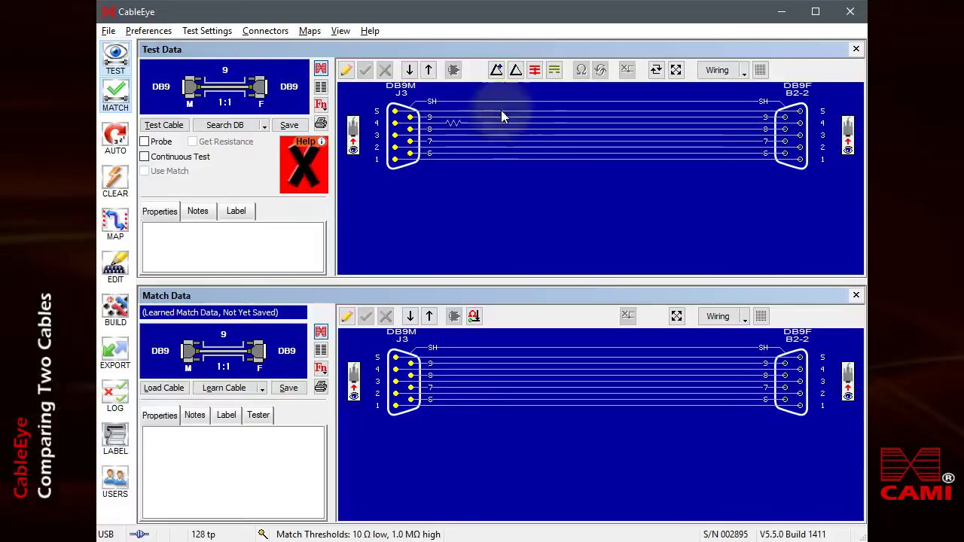
{"action": "left_click", "coordinate": [517, 72]}
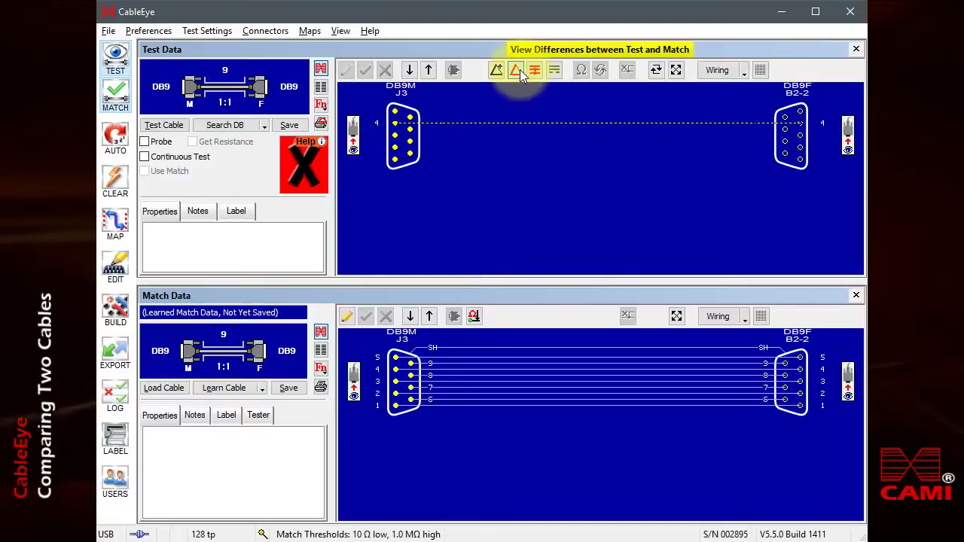
{"action": "left_click", "coordinate": [322, 89]}
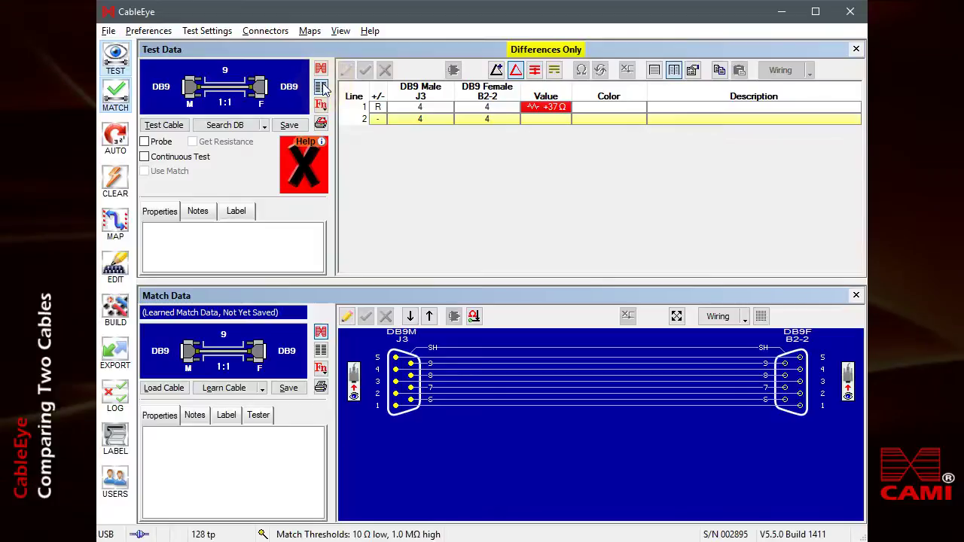